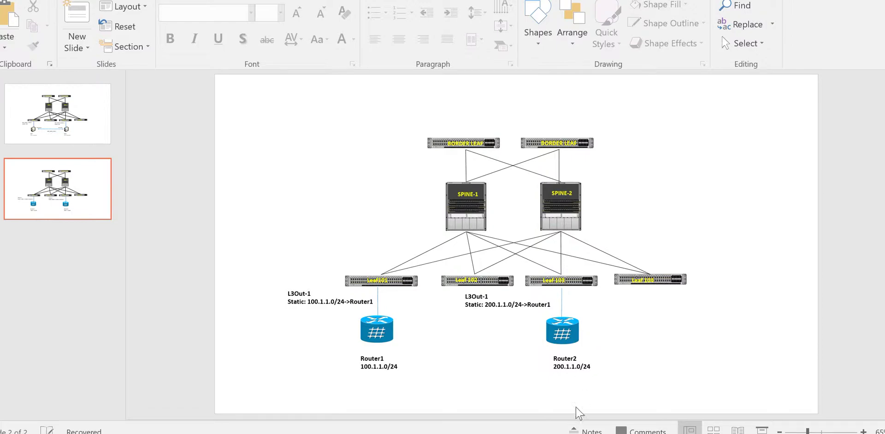
- Switch to Cisco APIC and start a match rule for route maps in tenant DC-1, named MATCH-PREFIX-100.1.1.0
{"action": "left_click", "coordinate": [539, 391]}
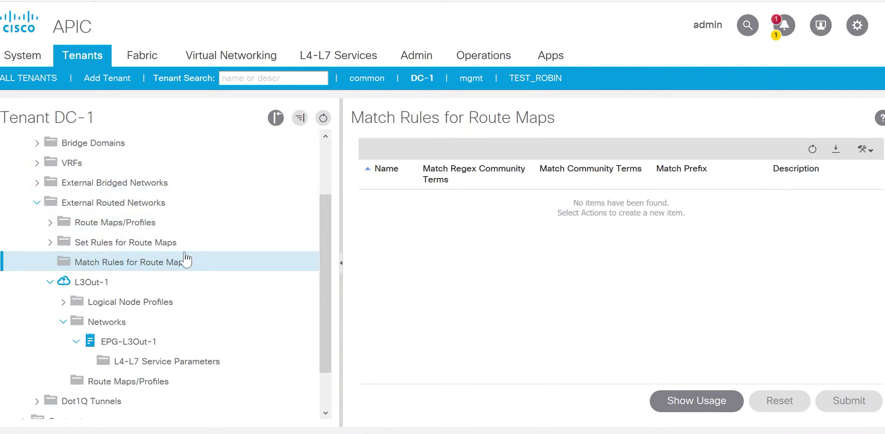
{"action": "right_click", "coordinate": [133, 264]}
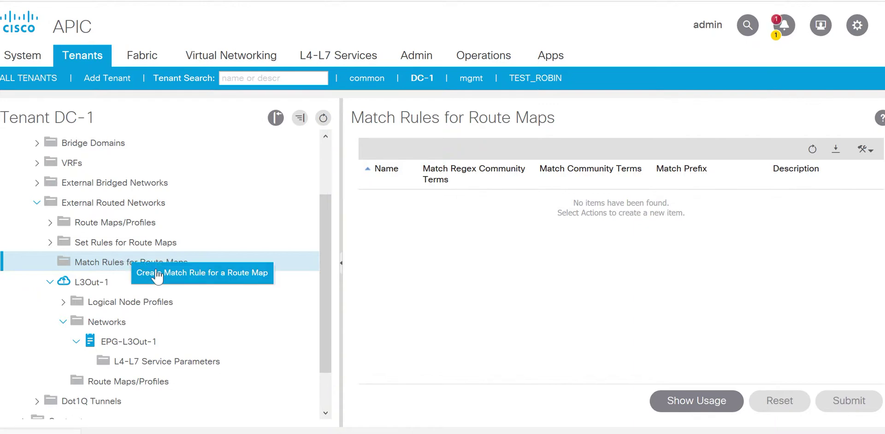
{"action": "left_click", "coordinate": [157, 276]}
{"action": "left_click", "coordinate": [344, 60]}
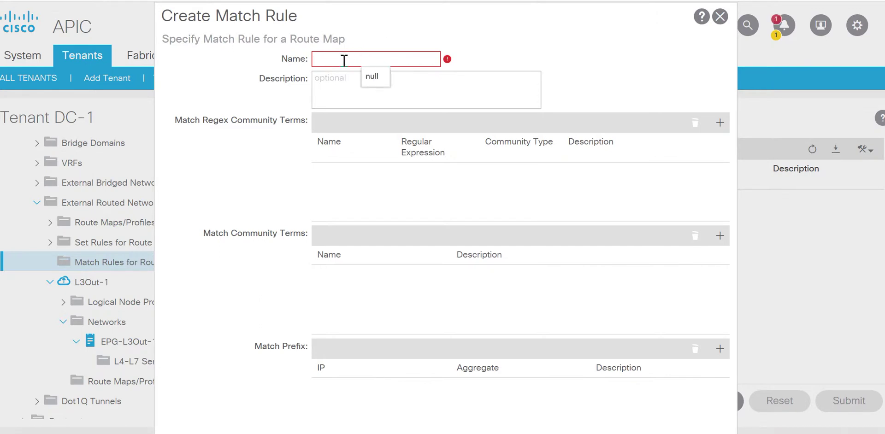
{"action": "type", "text": "MATCH-PREFIX"}
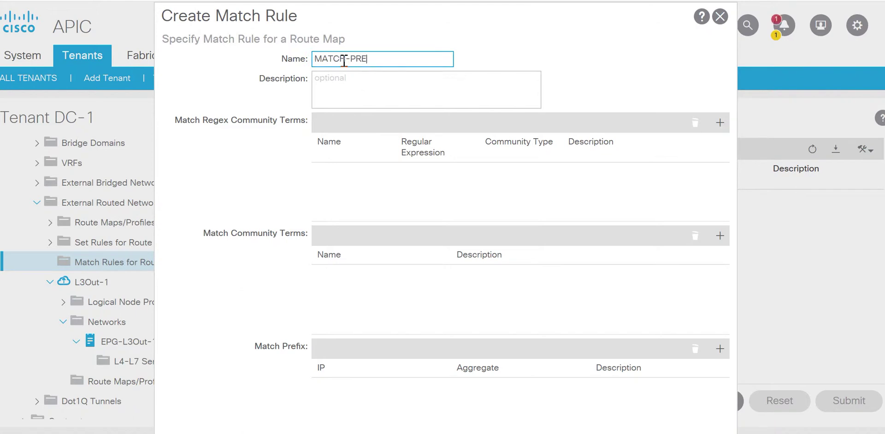
{"action": "type", "text": "-R"}
{"action": "key", "text": "BackSpace"}
{"action": "type", "text": "100.1.1.0"}
- Add the match prefix 100.1.1.0/24 without aggregation and submit the match rule
{"action": "left_click", "coordinate": [722, 352]}
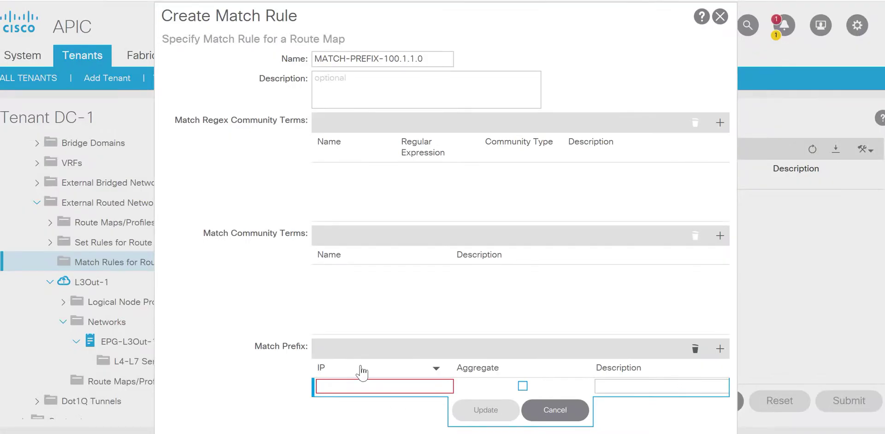
{"action": "type", "text": "100.1.1.0/24"}
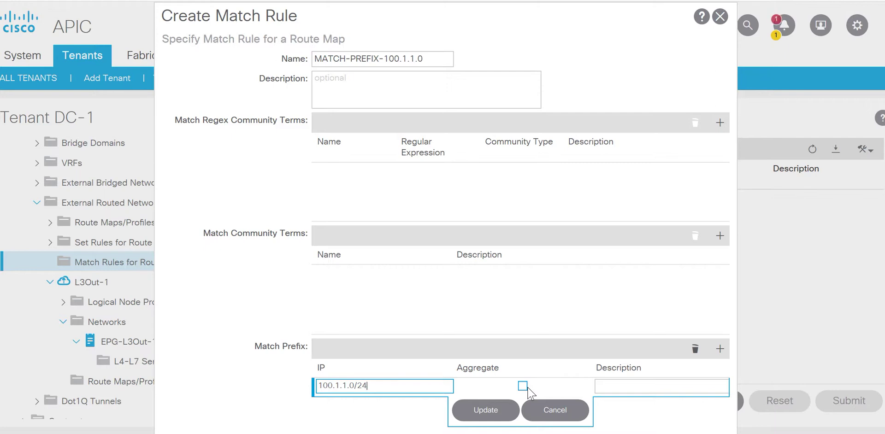
{"action": "mouse_move", "coordinate": [393, 386]}
{"action": "left_click", "coordinate": [481, 411]}
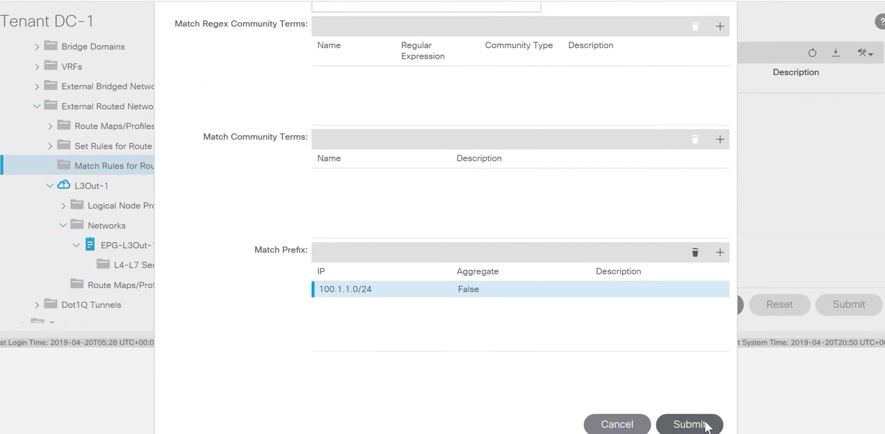
{"action": "left_click", "coordinate": [705, 424]}
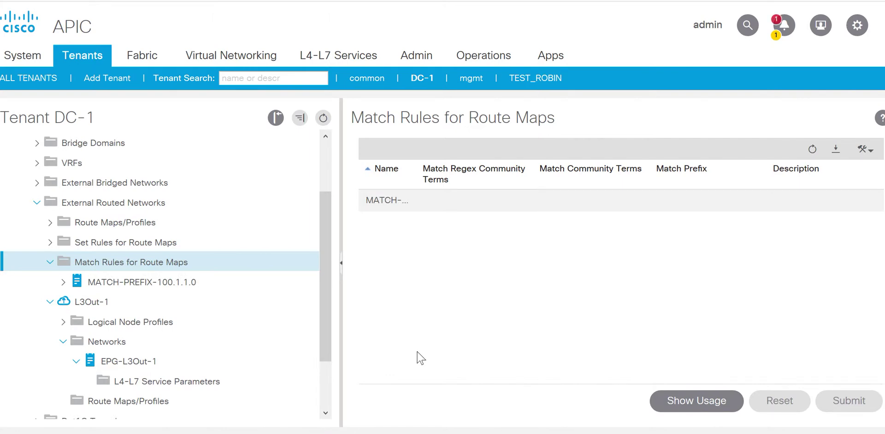
- Start a set rule for route maps named SET-COMMUNITY and enable Set Community with the Append community criteria
{"action": "left_click", "coordinate": [195, 251]}
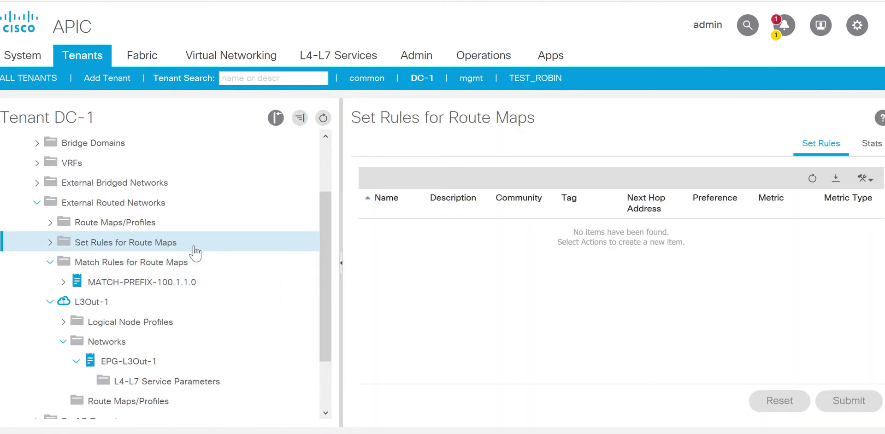
{"action": "right_click", "coordinate": [195, 252]}
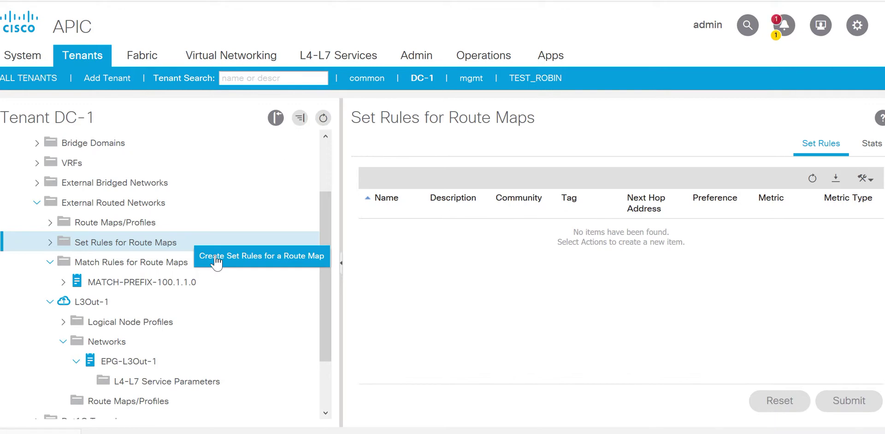
{"action": "left_click", "coordinate": [215, 261]}
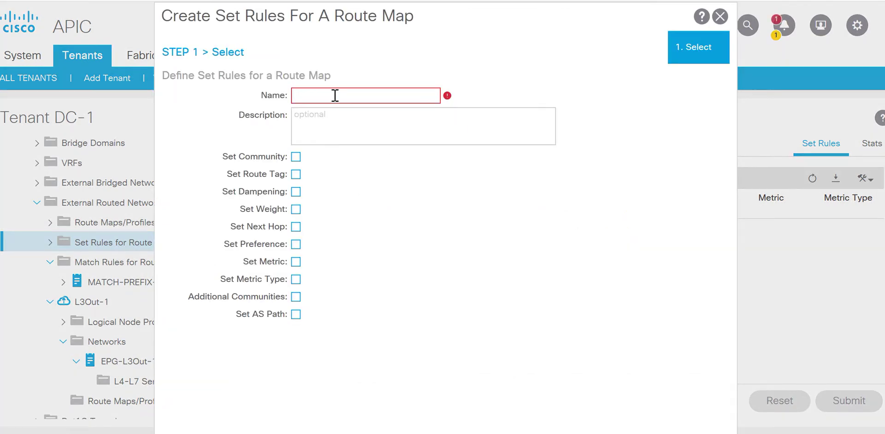
{"action": "type", "text": "SET-COMMUNITY"}
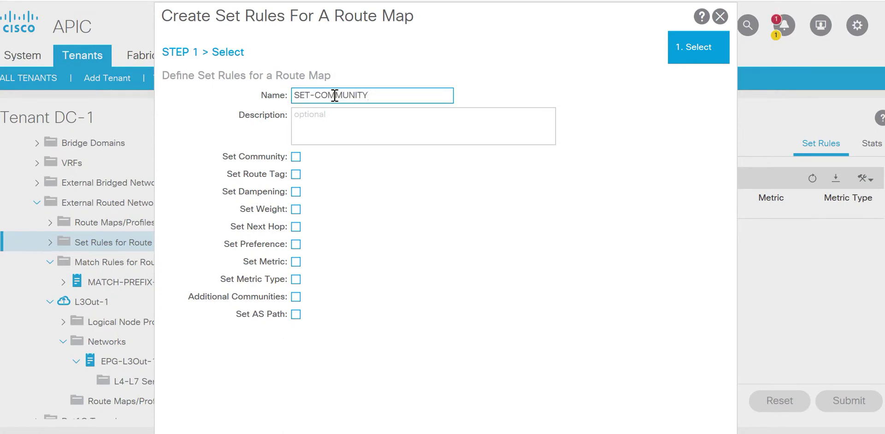
{"action": "left_click", "coordinate": [296, 156]}
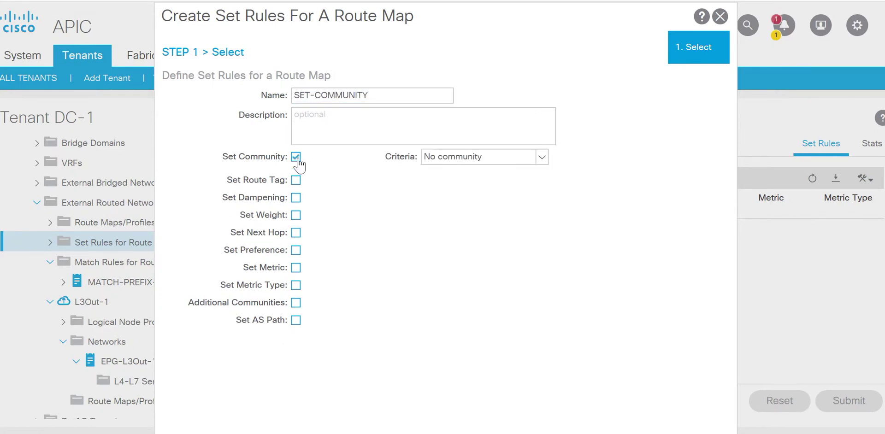
{"action": "left_click", "coordinate": [479, 159]}
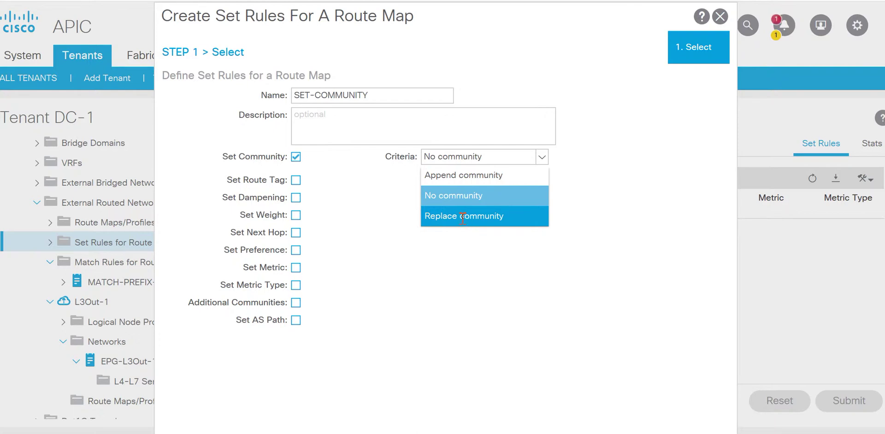
{"action": "left_click", "coordinate": [473, 181]}
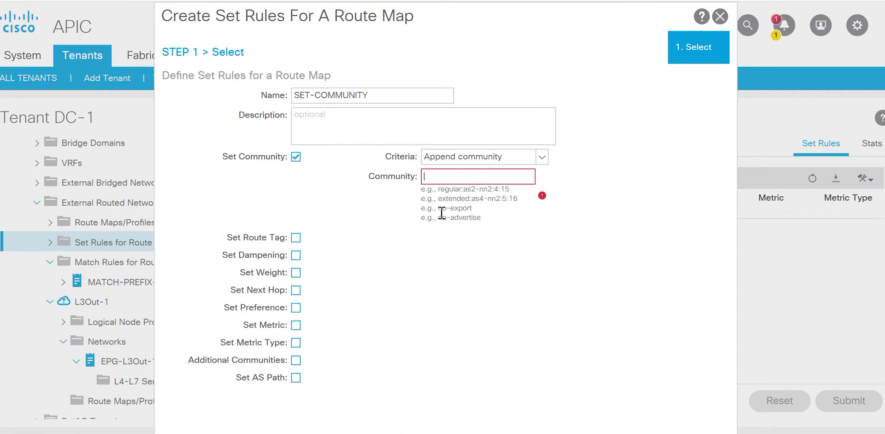
- Enter the community regular:as2:-nn2:65000:141 and try to finish the set rule
{"action": "left_click_drag", "start_coordinate": [438, 189], "coordinate": [506, 190]}
{"action": "left_click", "coordinate": [499, 199]}
{"action": "left_click_drag", "start_coordinate": [438, 189], "coordinate": [495, 190]}
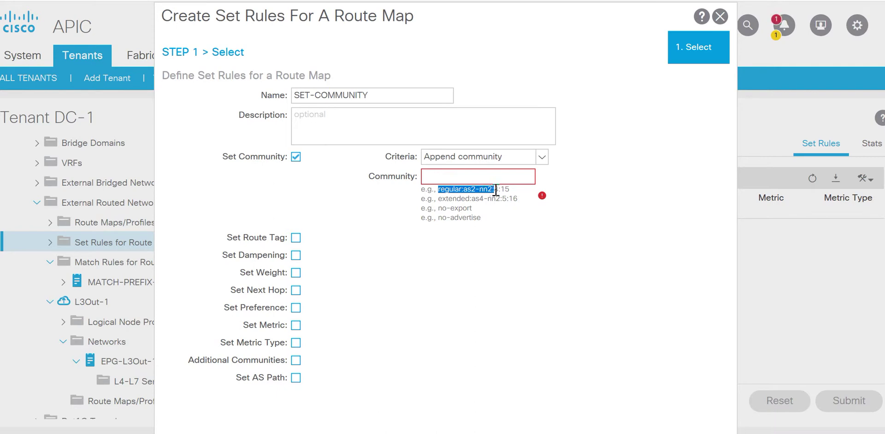
{"action": "left_click", "coordinate": [452, 176]}
{"action": "type", "text": "regular"}
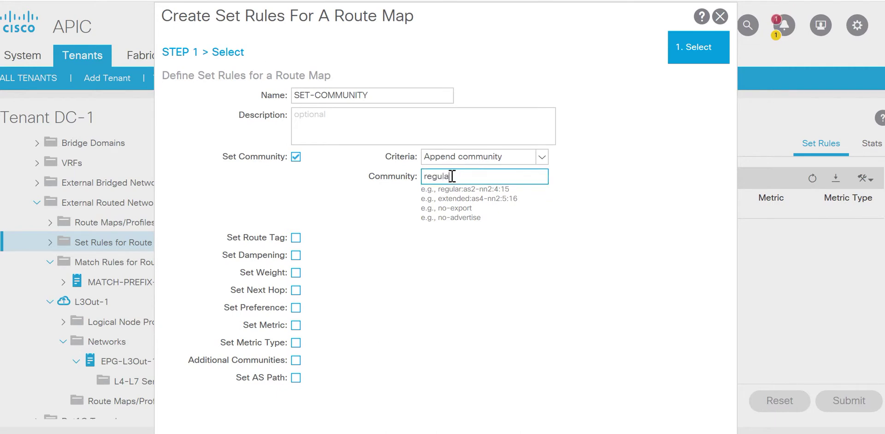
{"action": "type", "text": ":as2:-nn2:65000:141"}
{"action": "scroll", "coordinate": [558, 281], "scroll_direction": "down", "scroll_amount": 1}
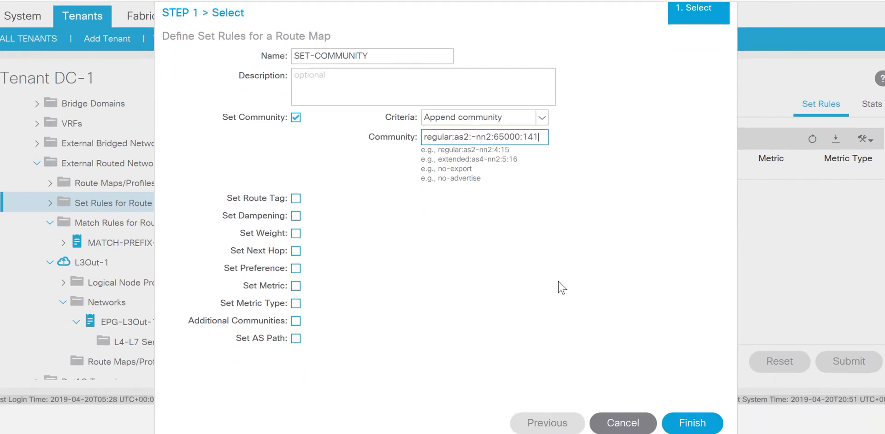
{"action": "left_click", "coordinate": [704, 424]}
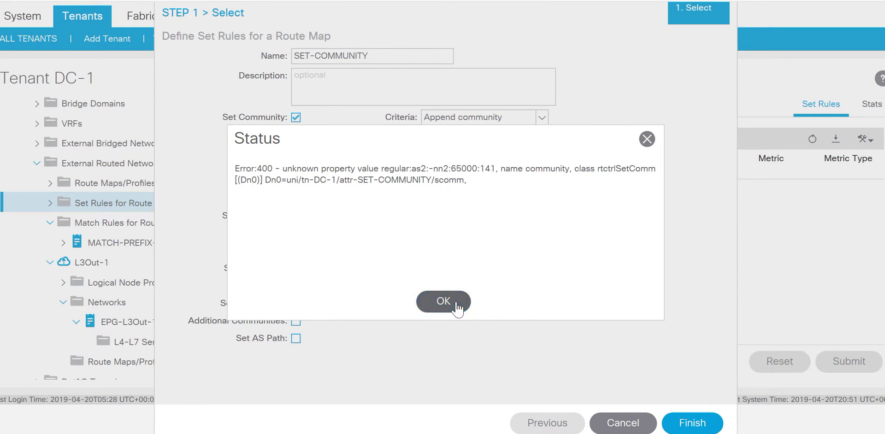
{"action": "left_click", "coordinate": [456, 304]}
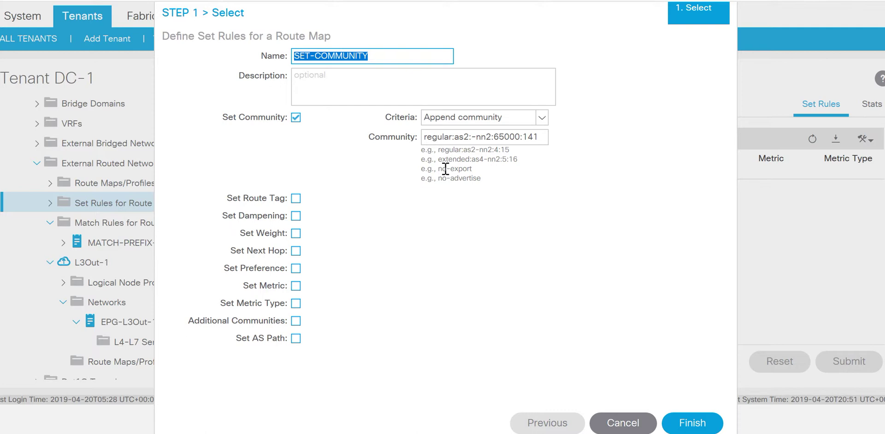
- Remove the extra colon after as2 in the community value and finish the set rule
{"action": "left_click", "coordinate": [471, 224]}
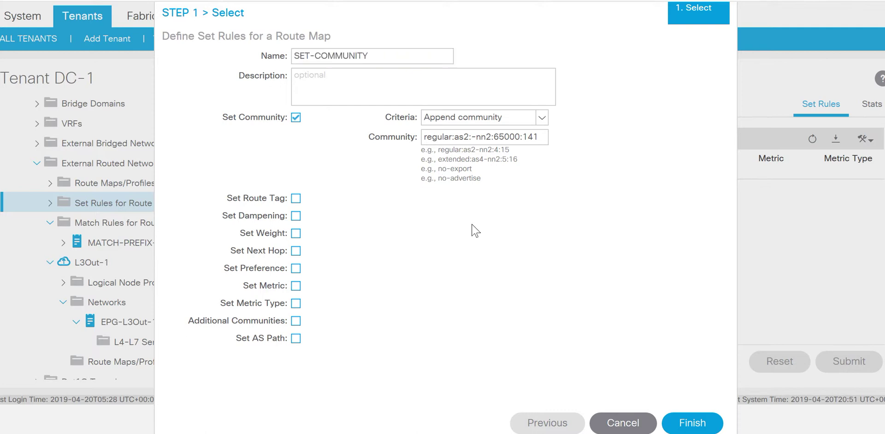
{"action": "left_click", "coordinate": [471, 137]}
{"action": "key", "text": "BackSpace"}
{"action": "left_click", "coordinate": [691, 421]}
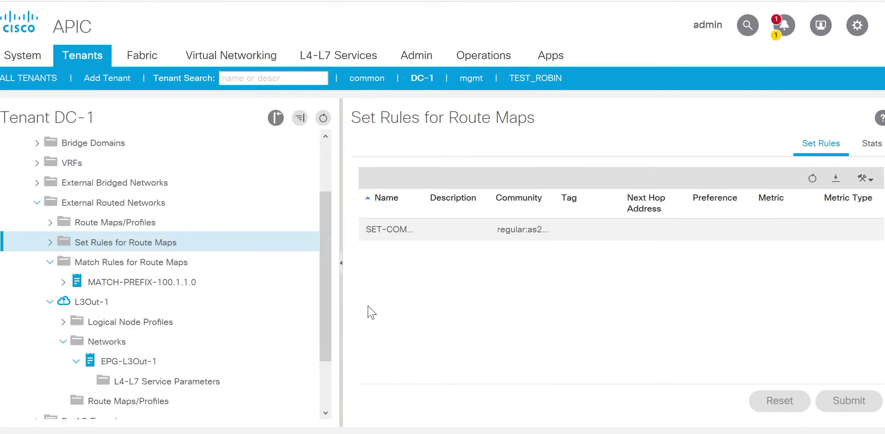
- Start a route map under L3Out-1 named RMAP-R2
{"action": "left_click_drag", "start_coordinate": [325, 311], "coordinate": [325, 348]}
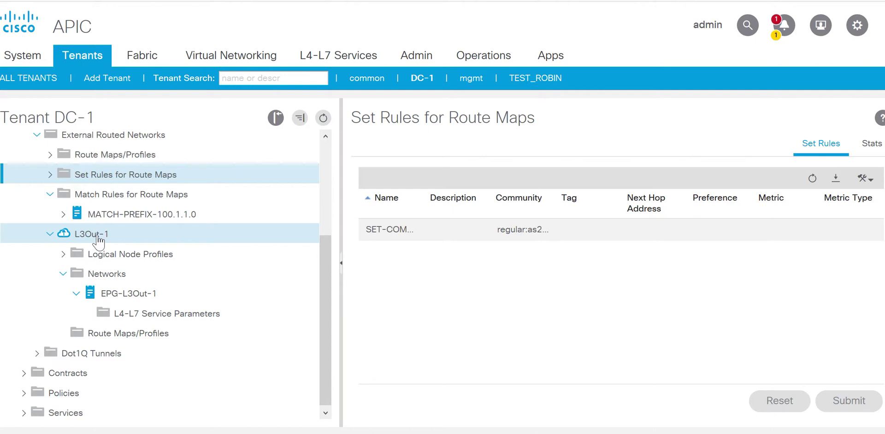
{"action": "left_click", "coordinate": [134, 335]}
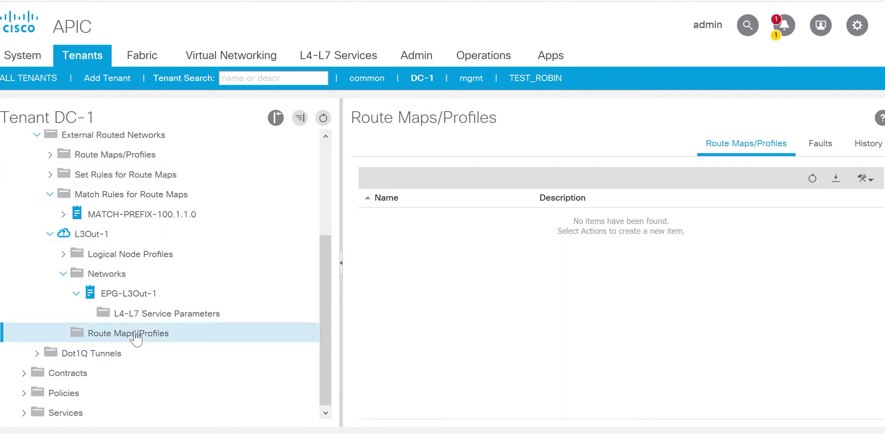
{"action": "right_click", "coordinate": [135, 334]}
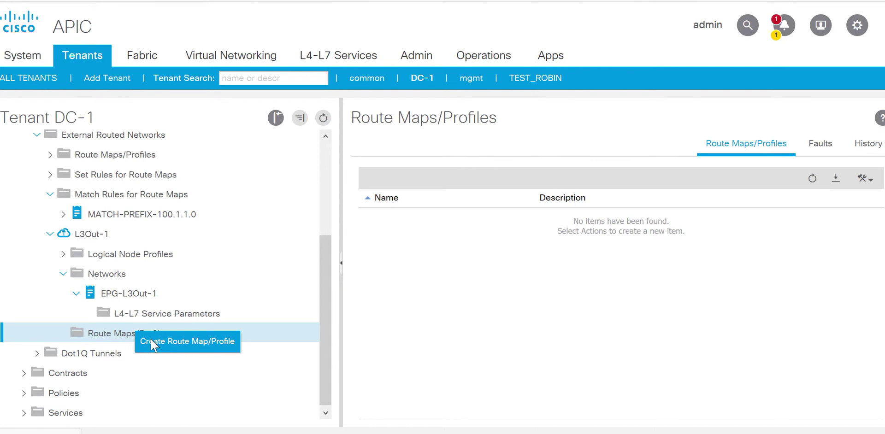
{"action": "left_click", "coordinate": [152, 341]}
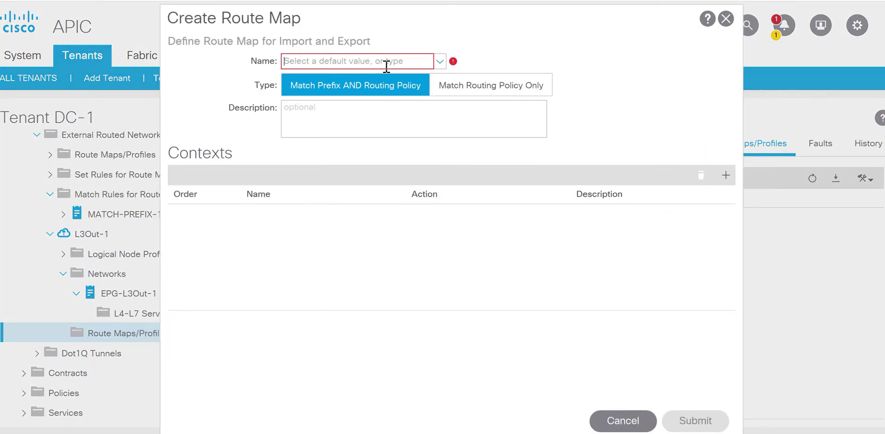
{"action": "left_click", "coordinate": [439, 61]}
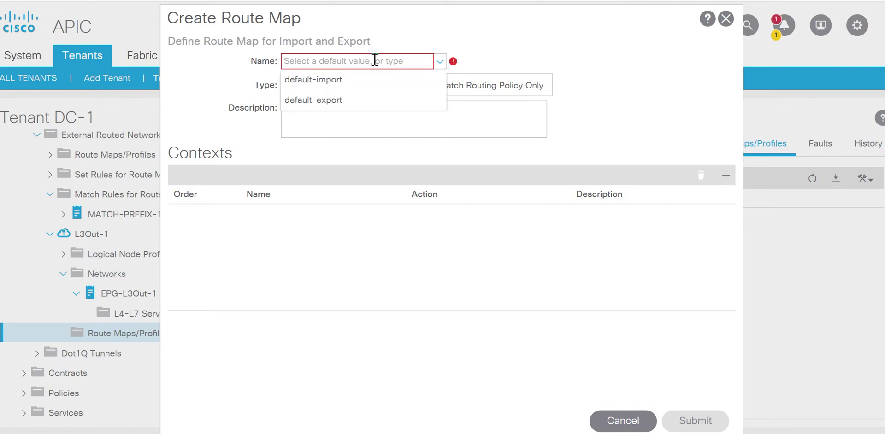
{"action": "type", "text": "RMAP-R2"}
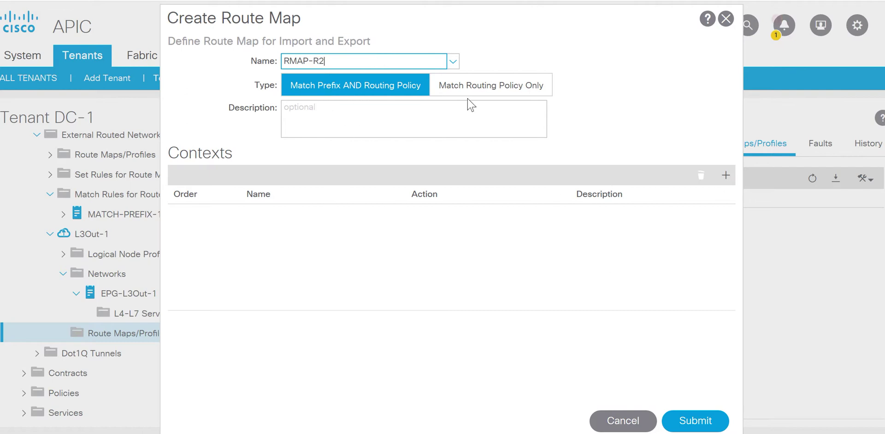
- Add a permit context named RMAP-R2 to the route map, using match rule MATCH-PREFIX-100.1.1.0 and set rule SET-COMMUNITY
{"action": "left_click", "coordinate": [724, 177]}
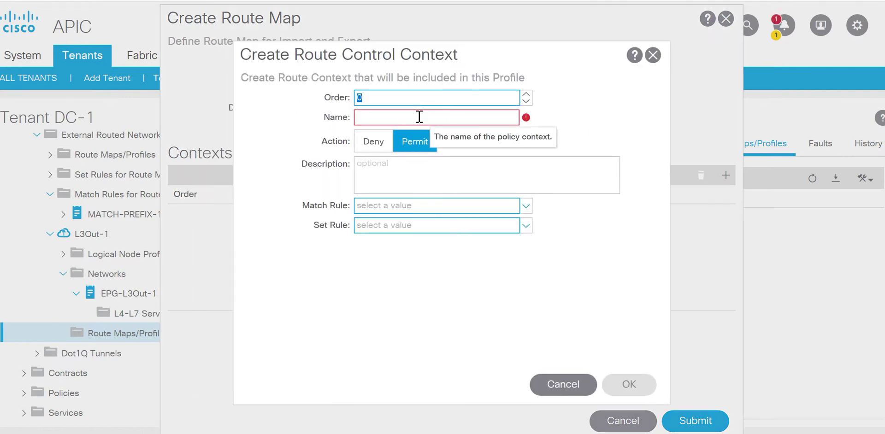
{"action": "left_click", "coordinate": [419, 117]}
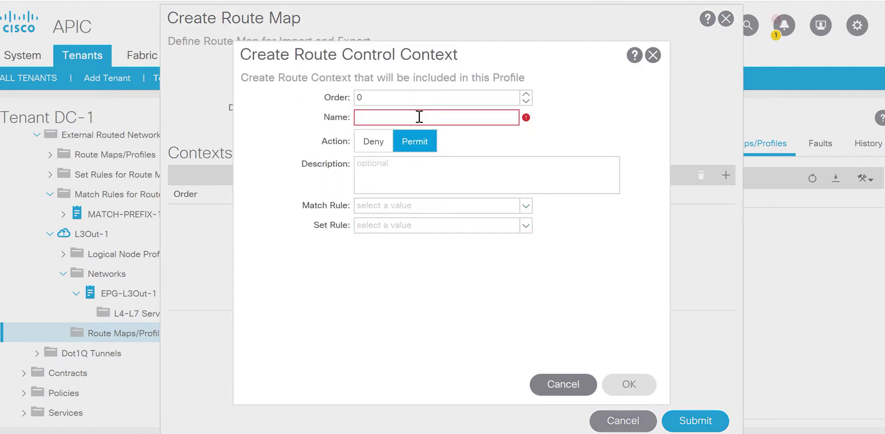
{"action": "type", "text": "RMAP-R2"}
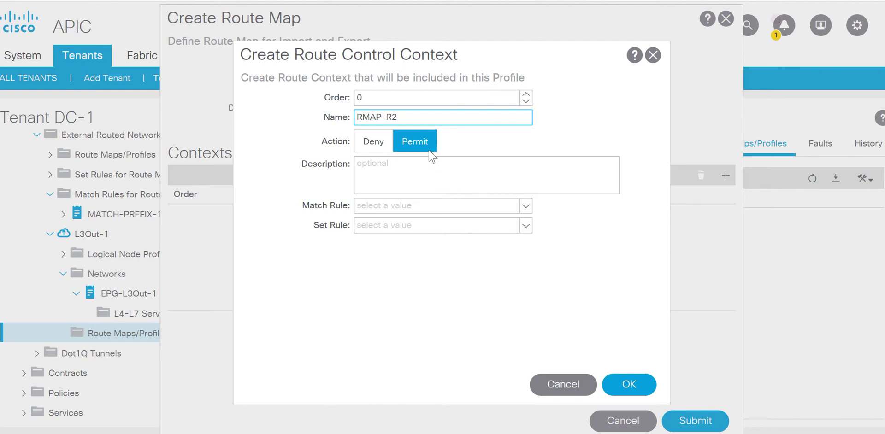
{"action": "left_click", "coordinate": [528, 206]}
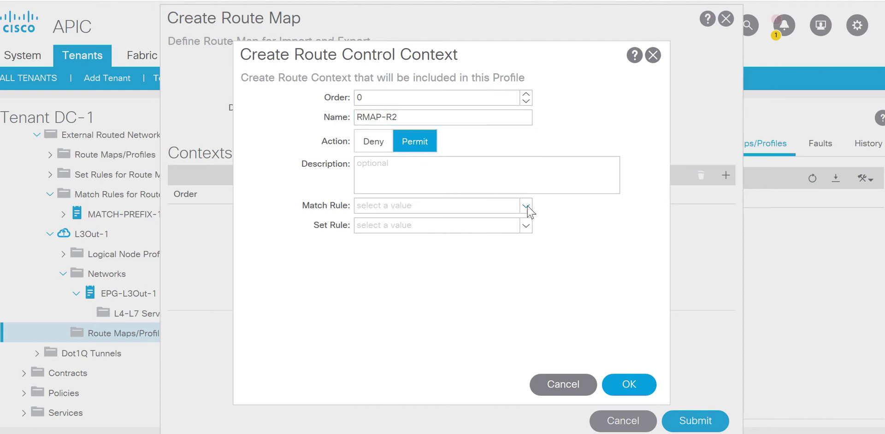
{"action": "left_click", "coordinate": [482, 225]}
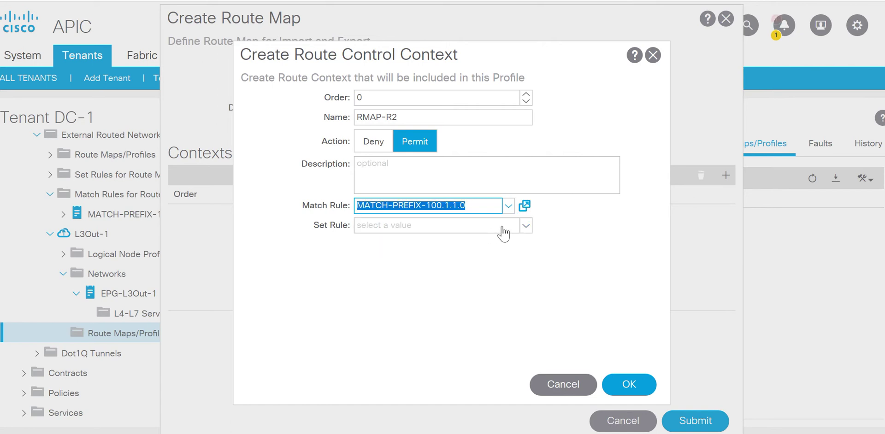
{"action": "left_click", "coordinate": [525, 225]}
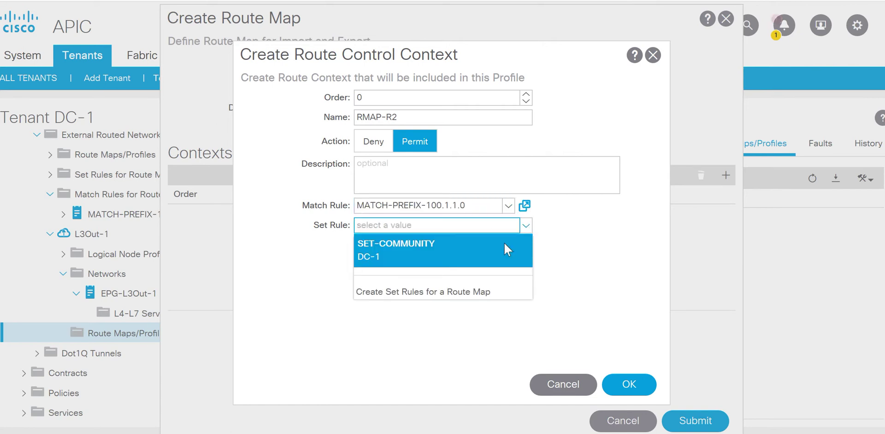
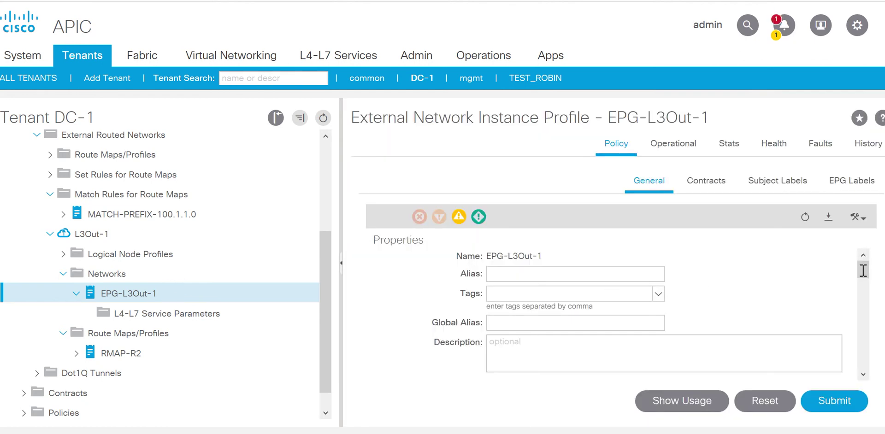
- Add RMAP-R2 to EPG-L3Out-1 as a route control profile with the direction Route Export Policy
{"action": "left_click_drag", "start_coordinate": [862, 270], "coordinate": [863, 367]}
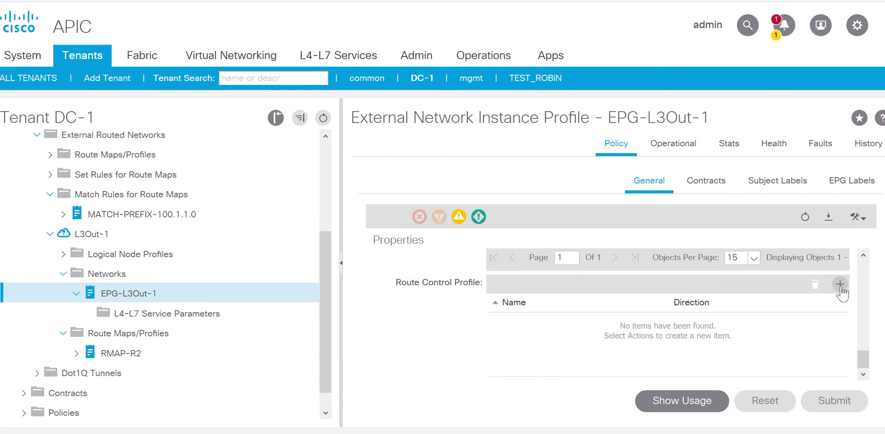
{"action": "left_click", "coordinate": [839, 284]}
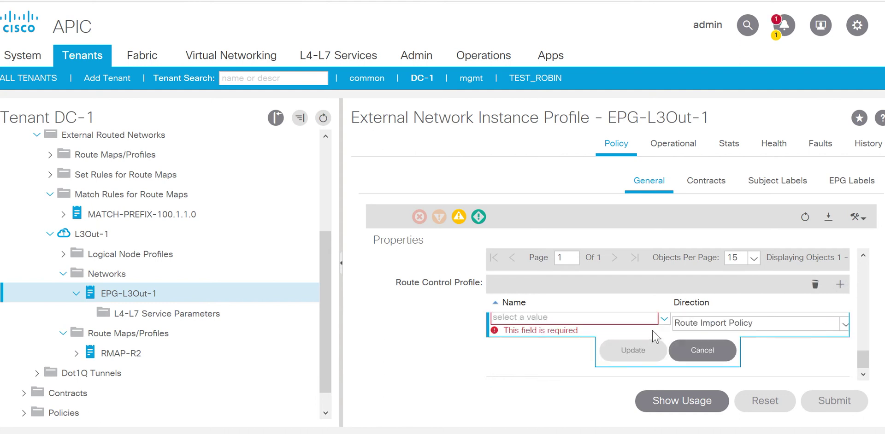
{"action": "left_click", "coordinate": [664, 320]}
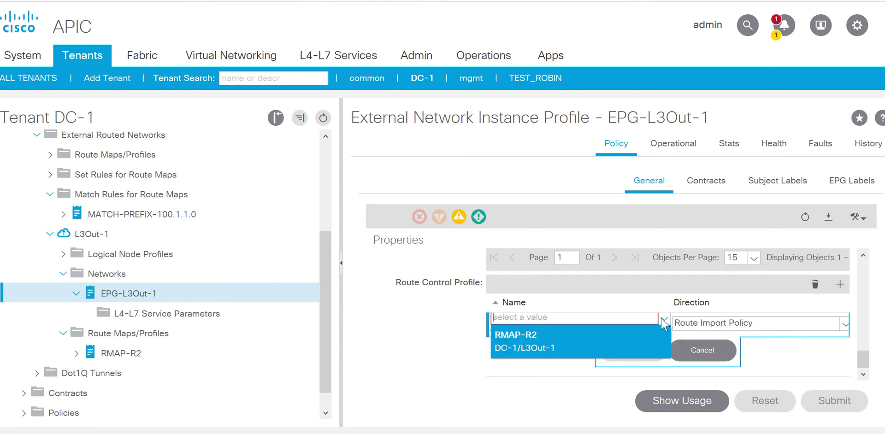
{"action": "left_click", "coordinate": [624, 337]}
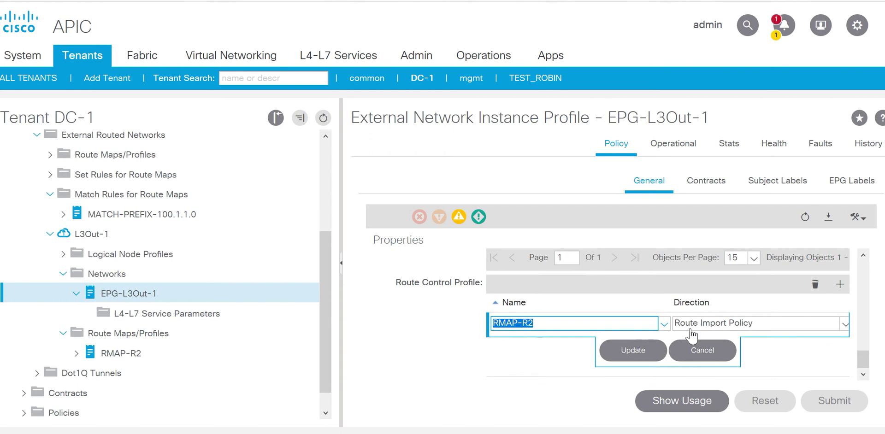
{"action": "left_click", "coordinate": [845, 324]}
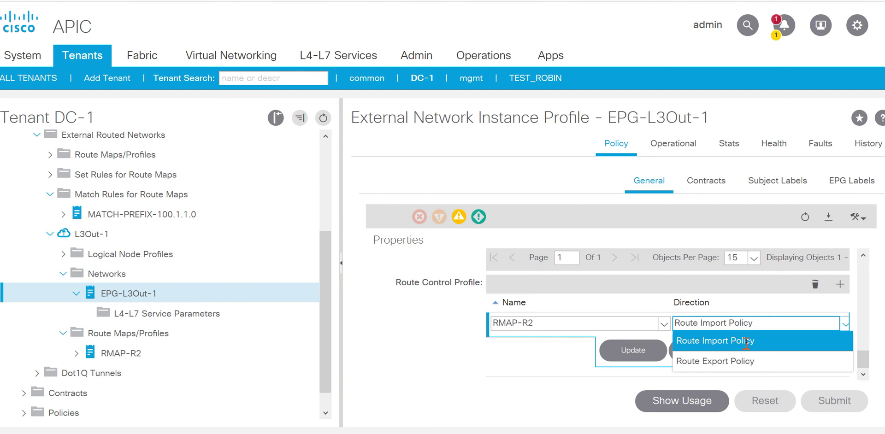
{"action": "left_click", "coordinate": [708, 362]}
{"action": "left_click", "coordinate": [634, 353]}
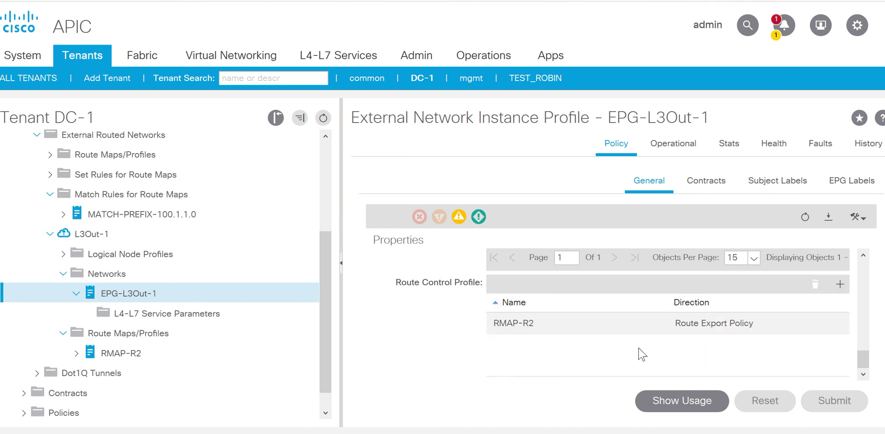